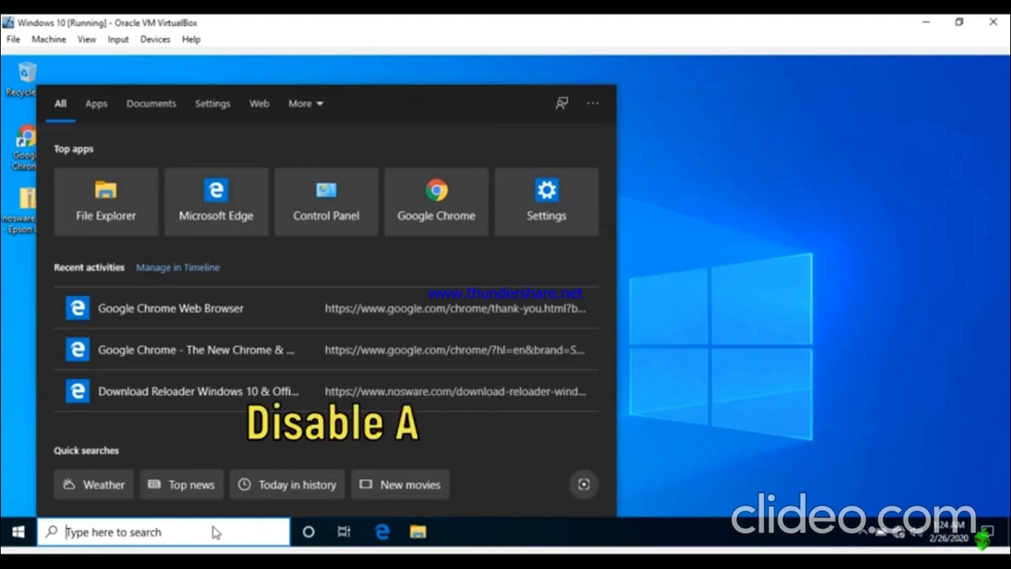
Find Virus & threat protection through Windows search and open its protection settings for management.
type("viru")
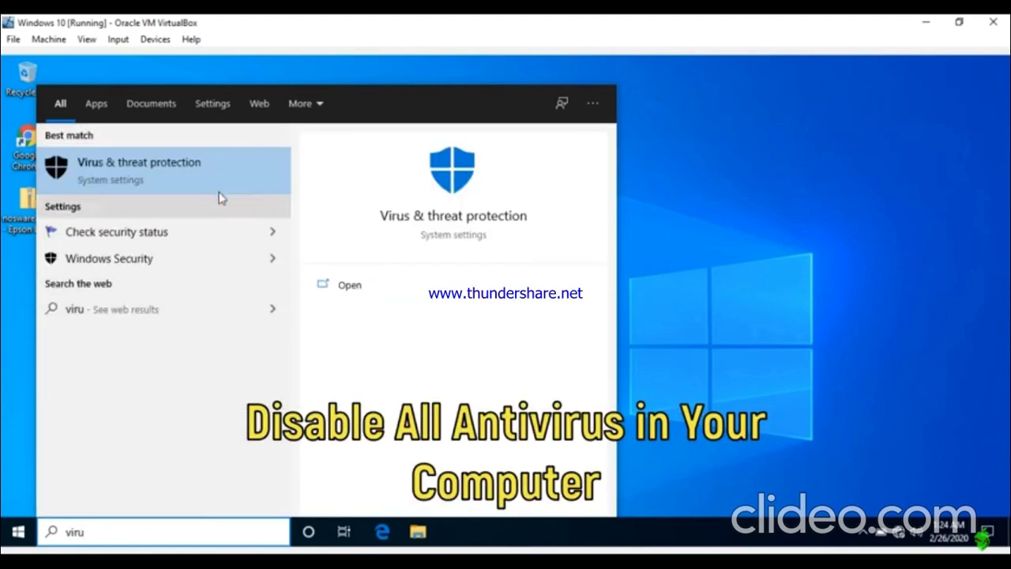
left_click(221, 191)
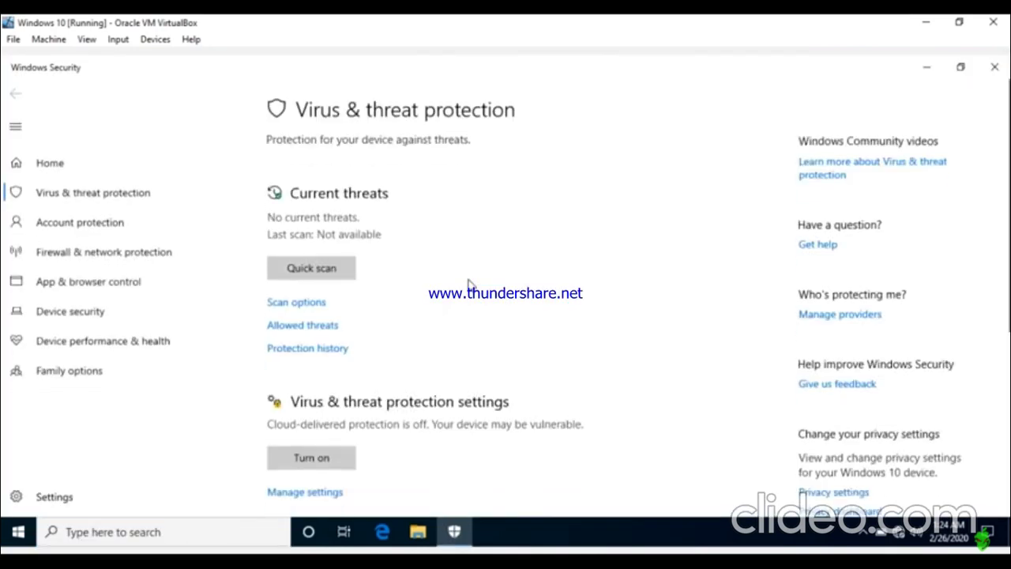
scroll(401, 341, "down", 3)
scroll(401, 342, "down", 1)
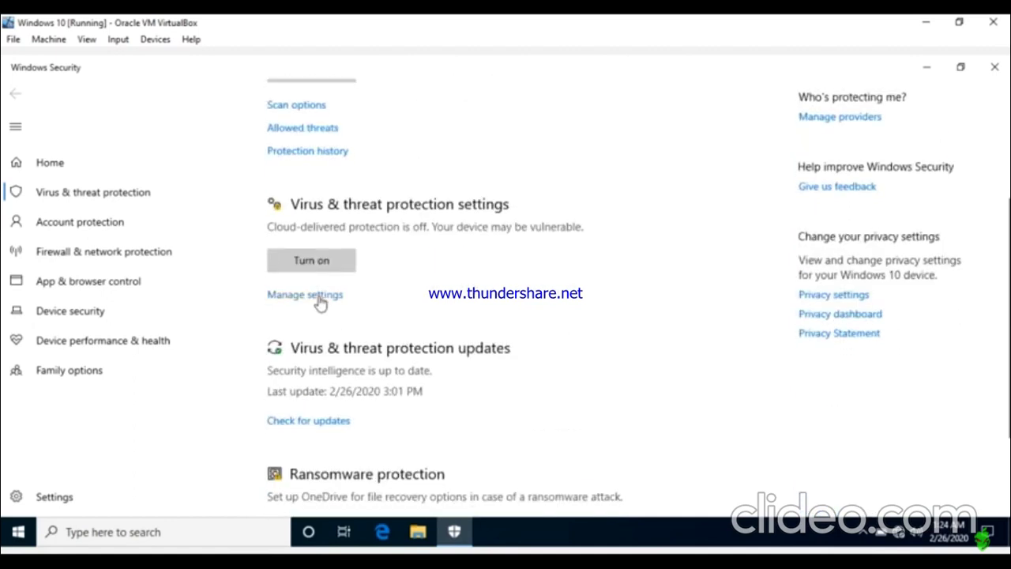
left_click(320, 301)
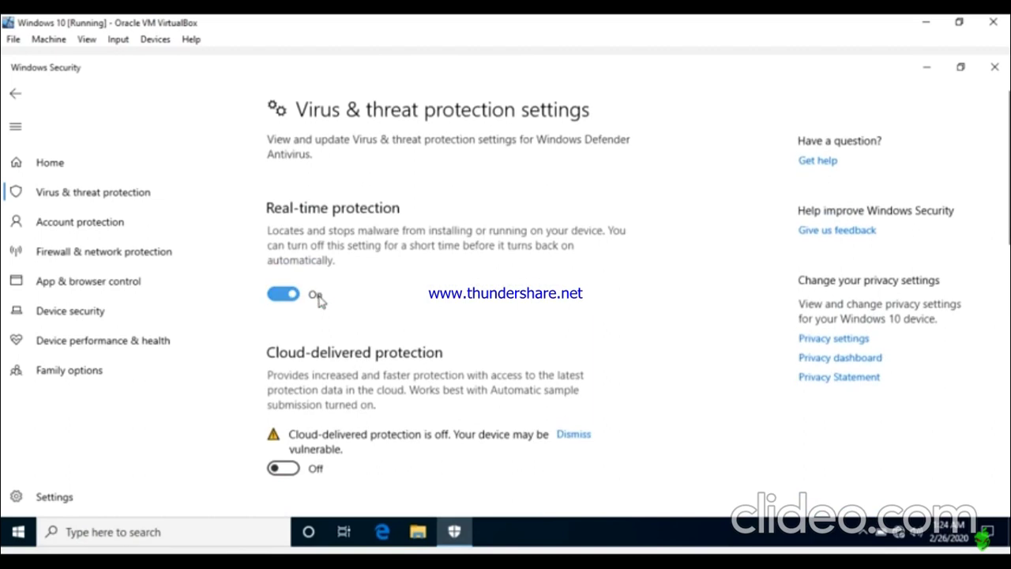
Turn off Real-time protection, allow Windows Security to make changes, and close Windows Security.
left_click(282, 295)
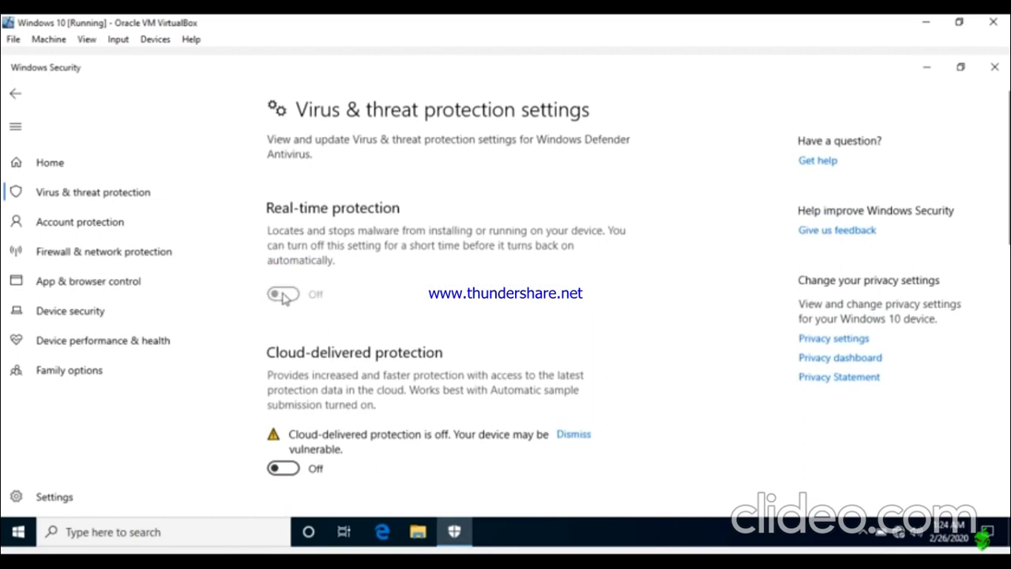
scroll(379, 333, "down", 5)
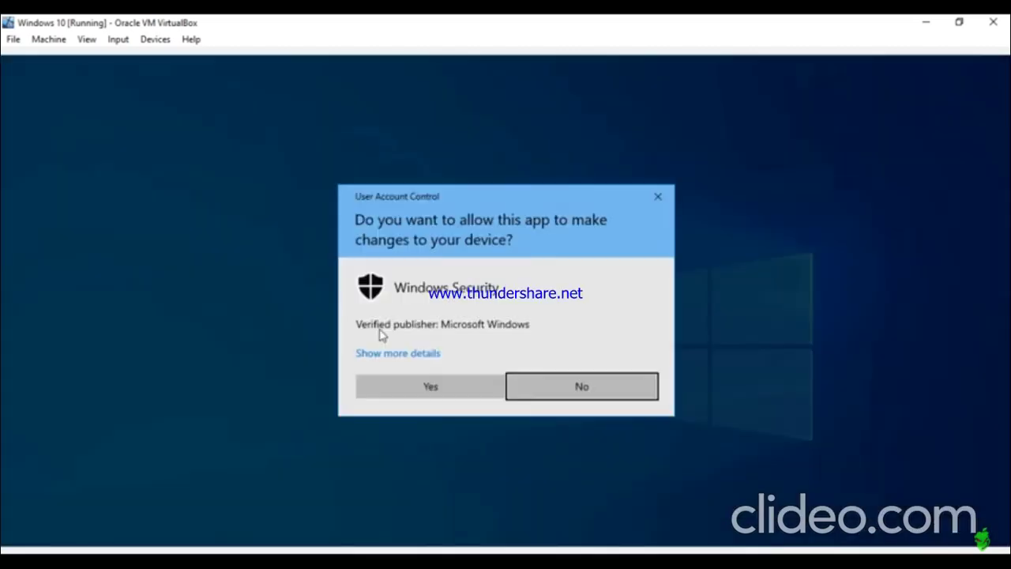
left_click(415, 390)
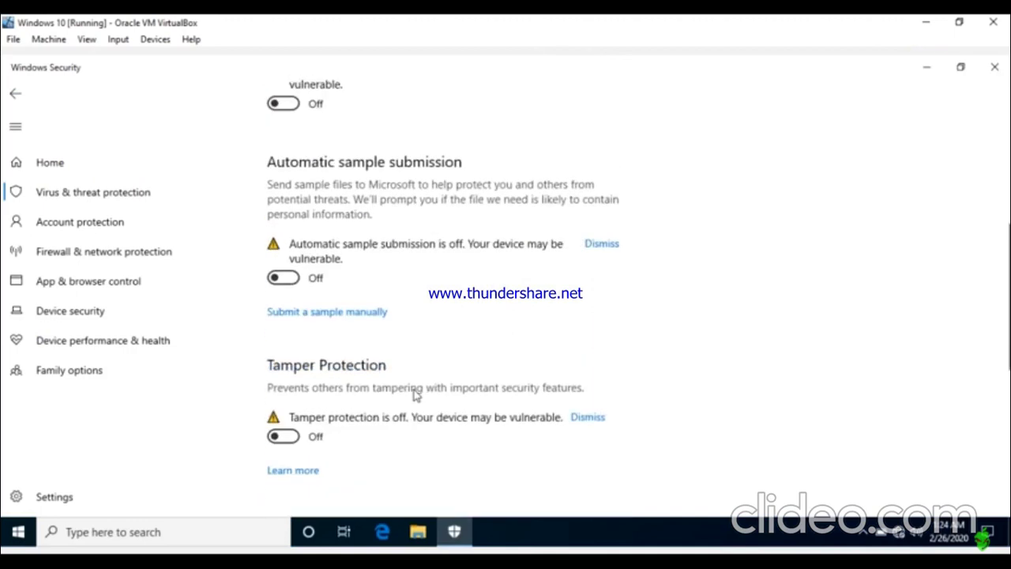
scroll(417, 396, "down", 3)
scroll(416, 395, "up", 5)
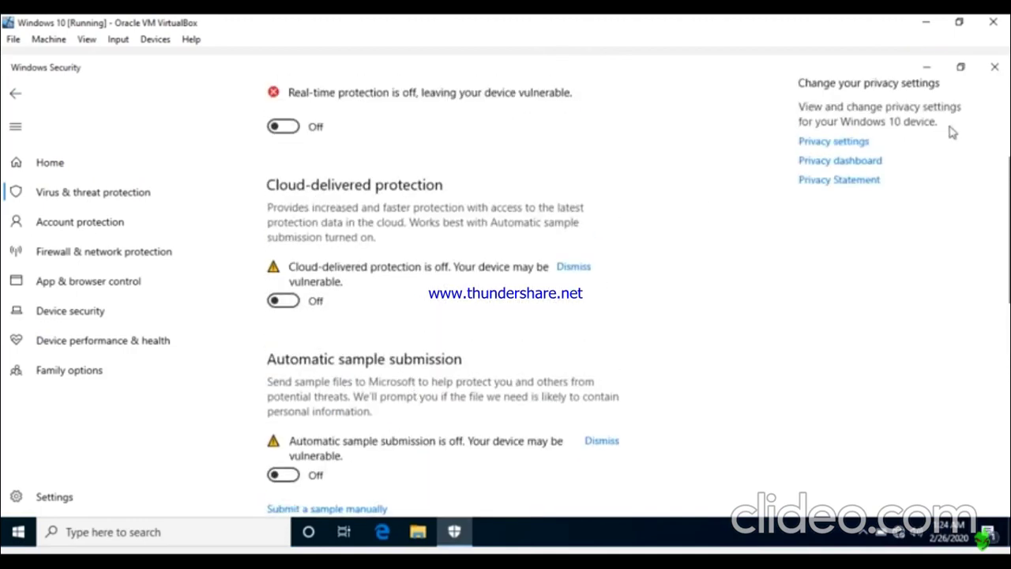
left_click(995, 67)
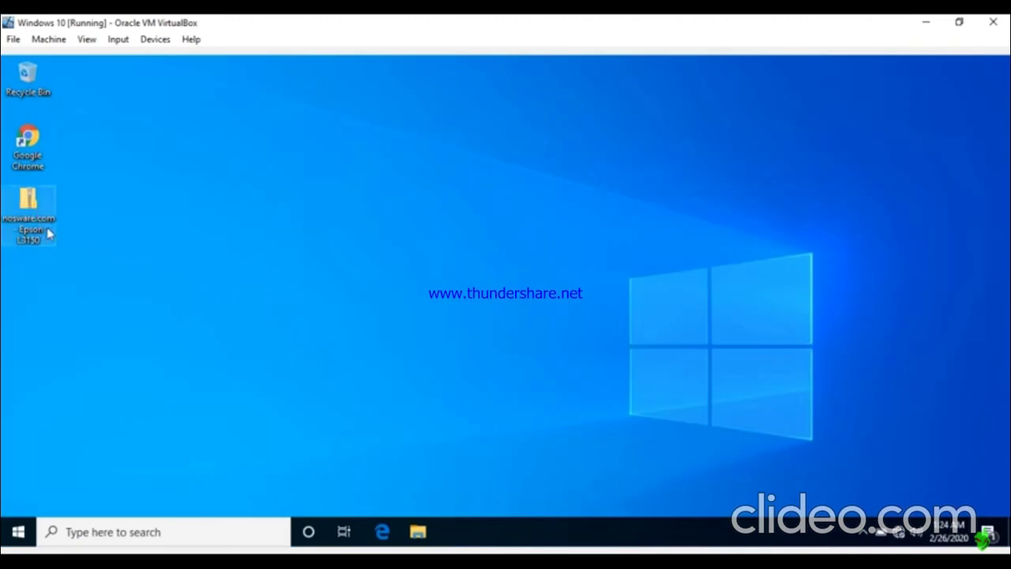
Extract the nosware.com - Epson L3150 archive to the suggested desktop folder and open its Epson L3150 subfolder.
mouse_move(34, 218)
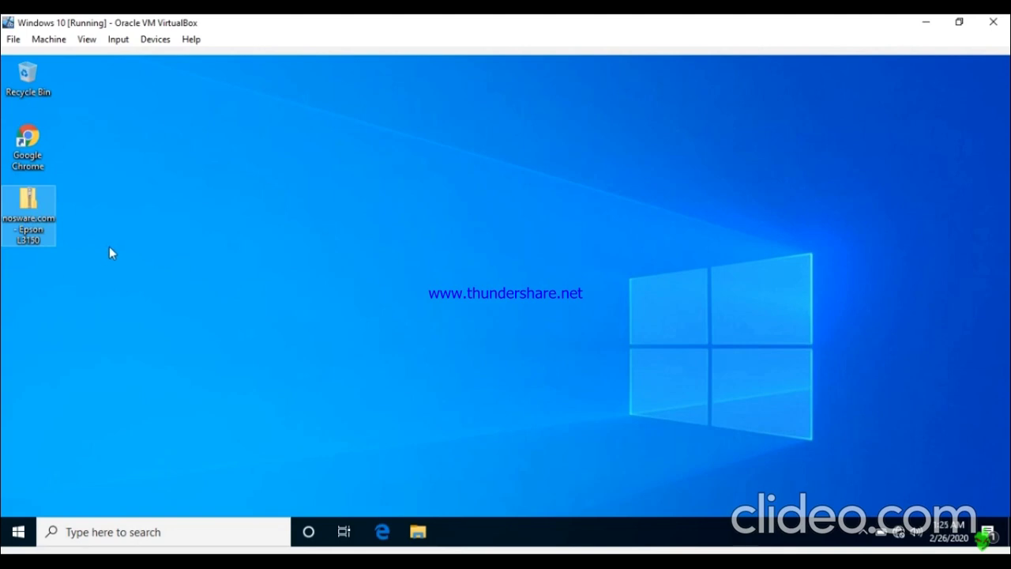
right_click(34, 224)
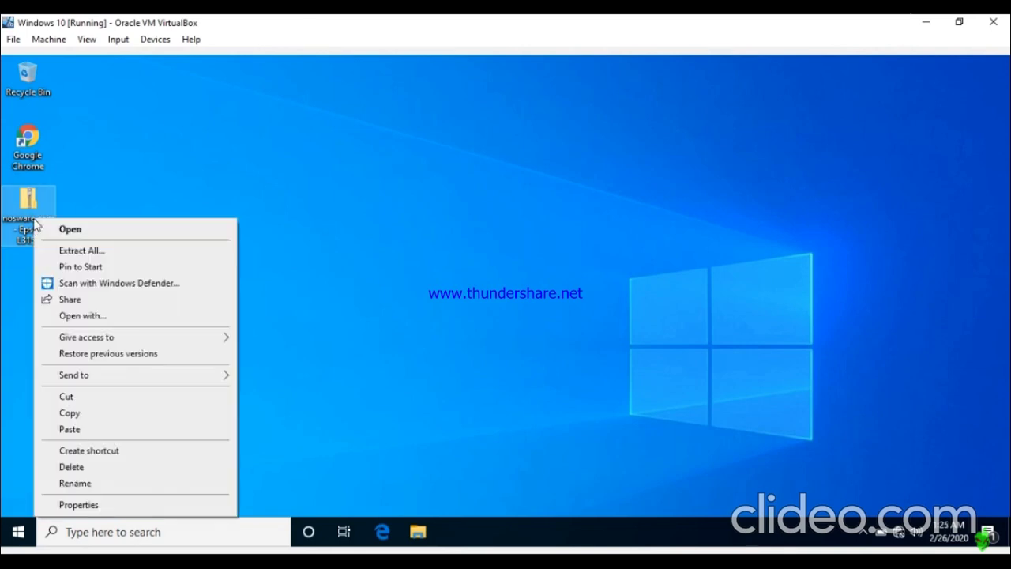
left_click(64, 252)
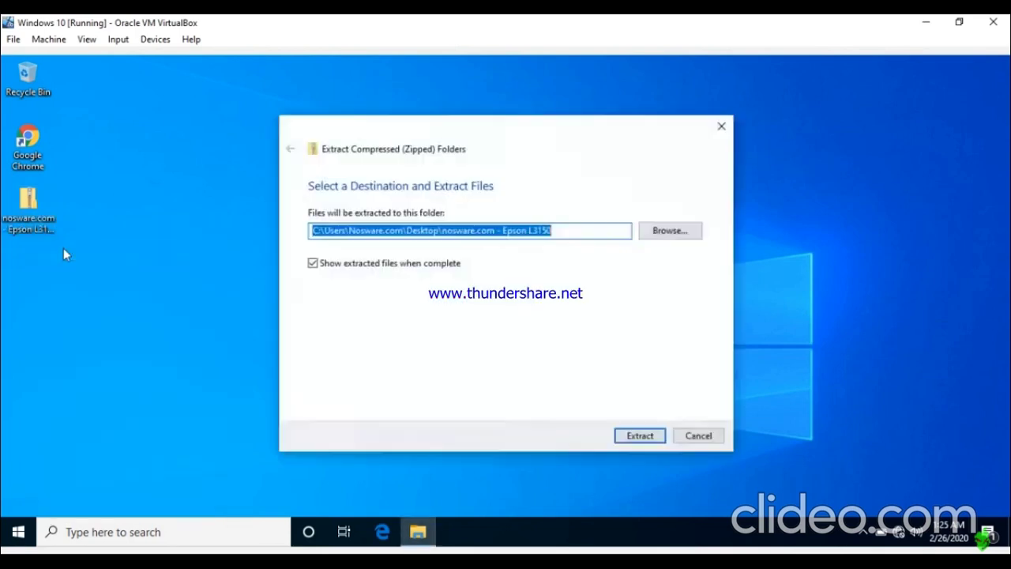
left_click(641, 437)
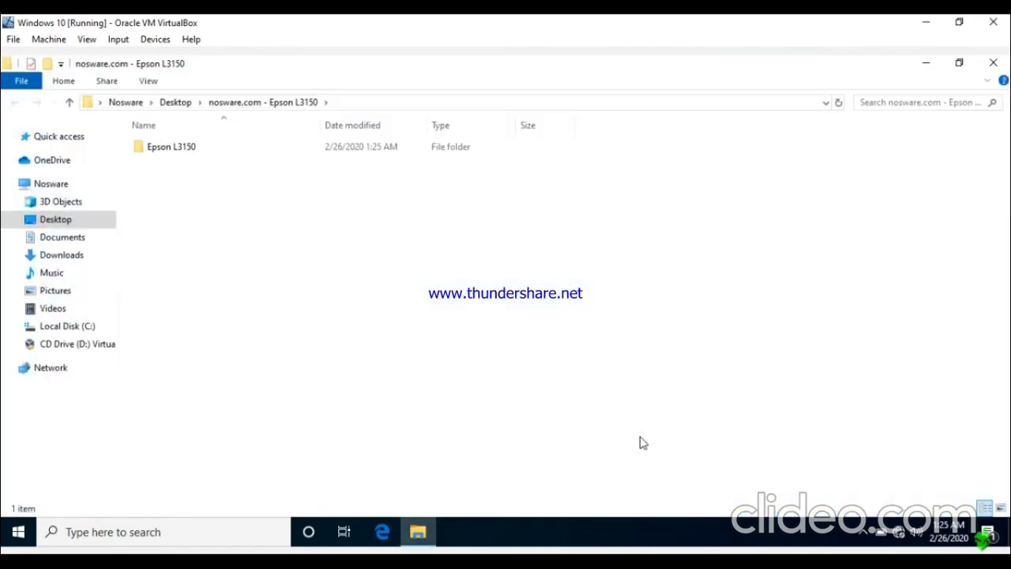
left_click(175, 154)
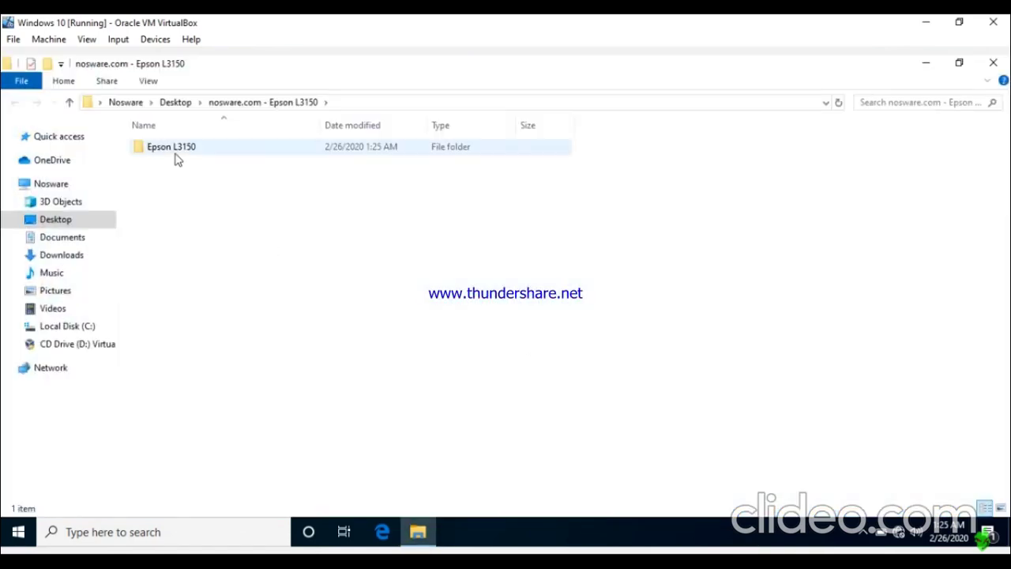
double_click(177, 158)
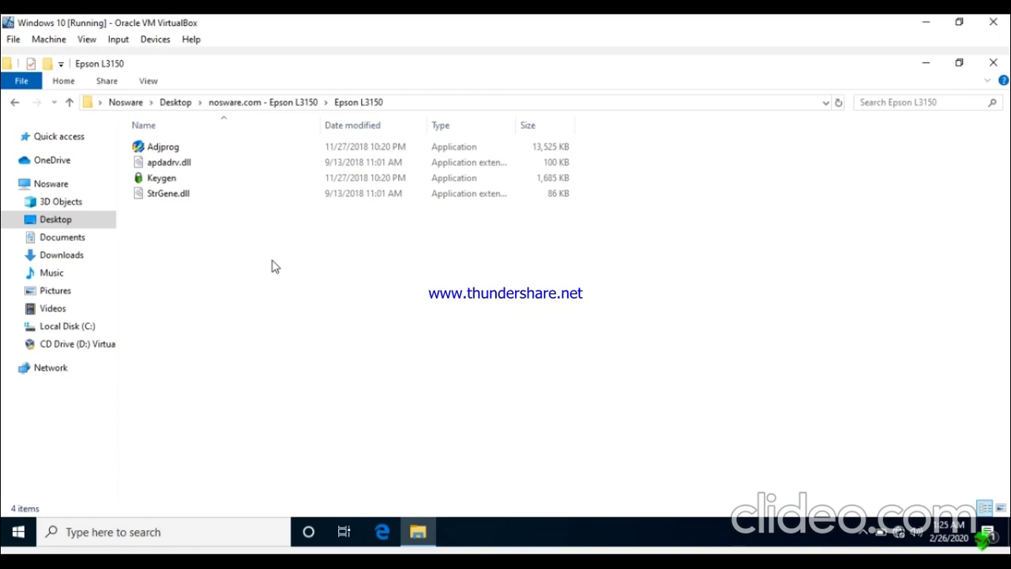
Launch Adjprog from the Epson L3150 folder and copy the license ID shown for registration.
left_click(188, 181)
left_click(192, 153)
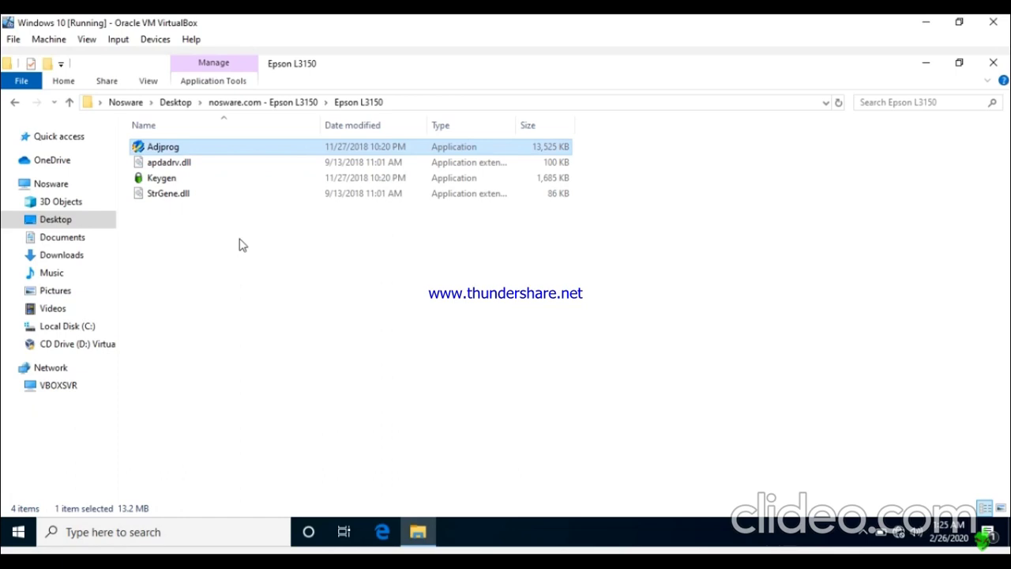
double_click(220, 150)
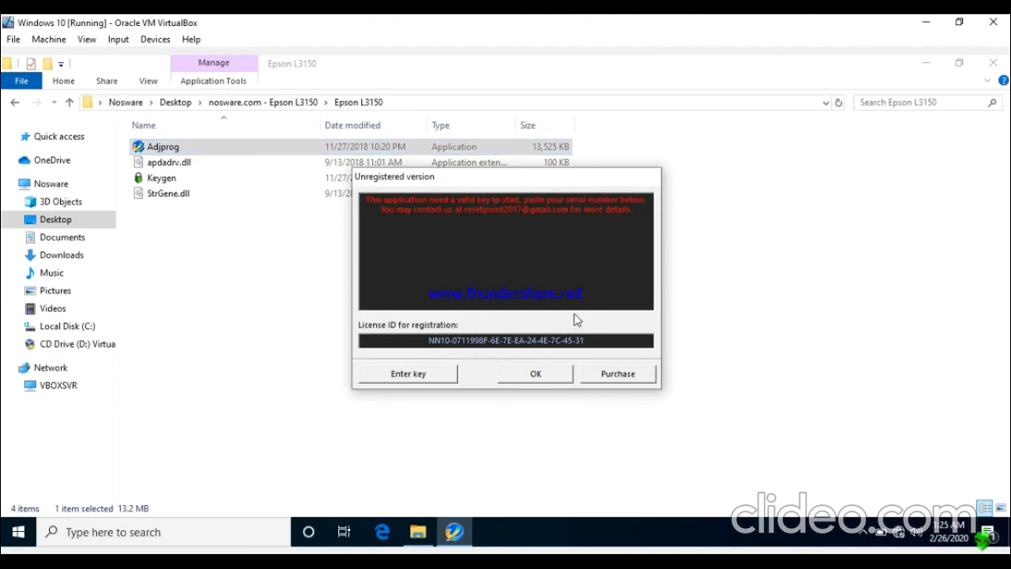
left_click_drag(580, 341, 428, 340)
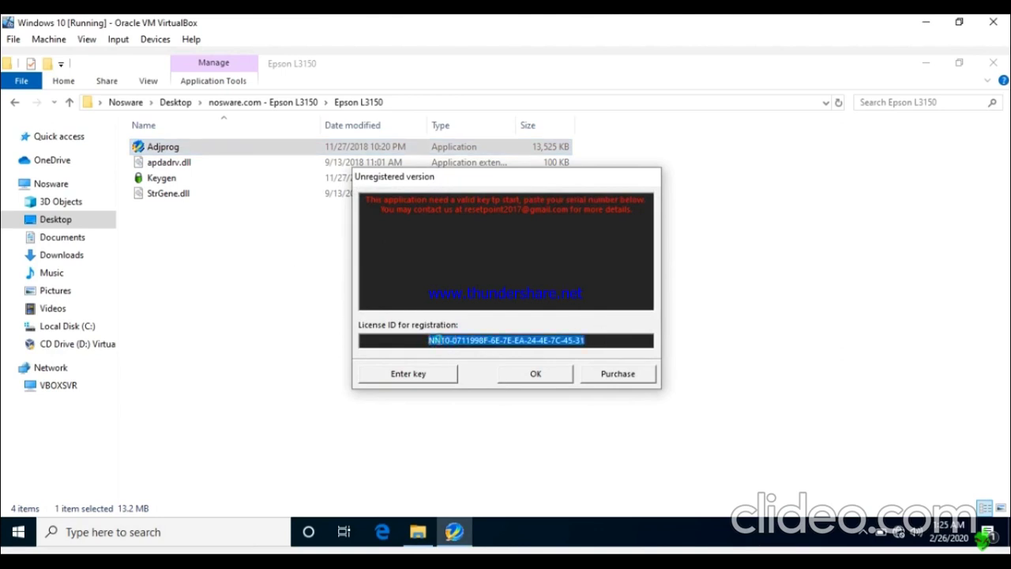
right_click(439, 339)
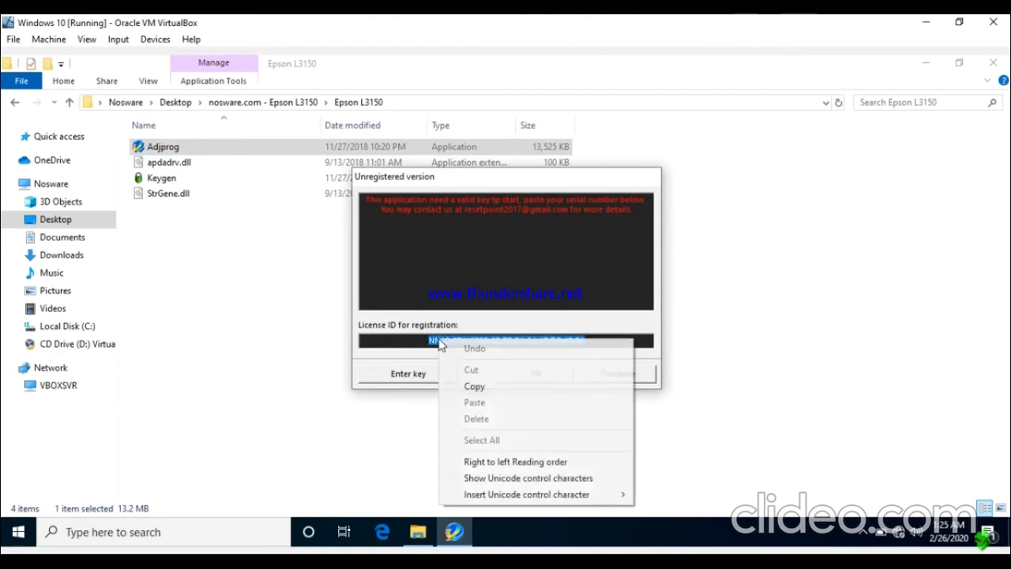
left_click(477, 387)
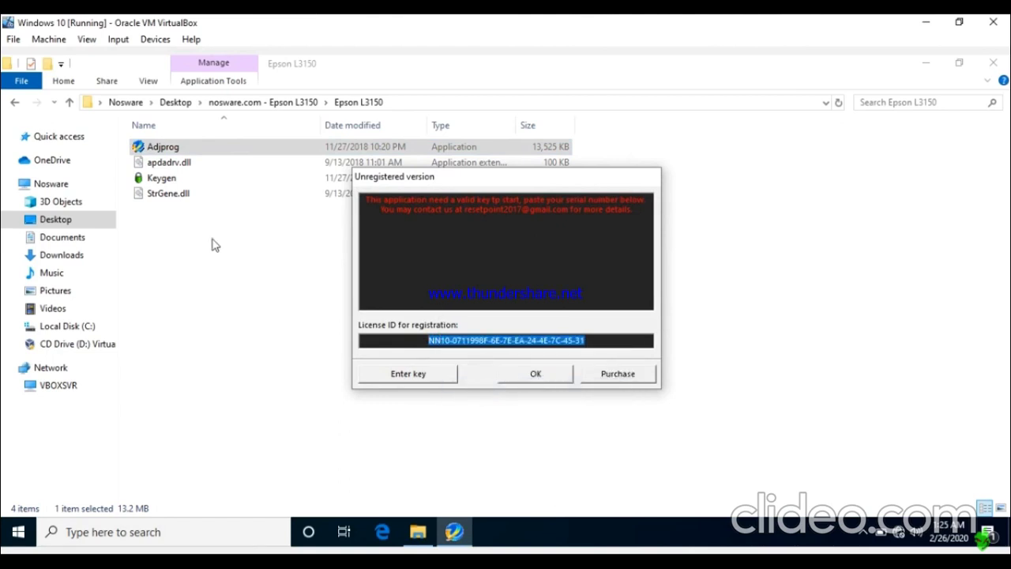
Launch Keygen, set the name for the key to Nosware.com, and paste the copied license ID into LicenseID.
left_click(175, 182)
double_click(174, 182)
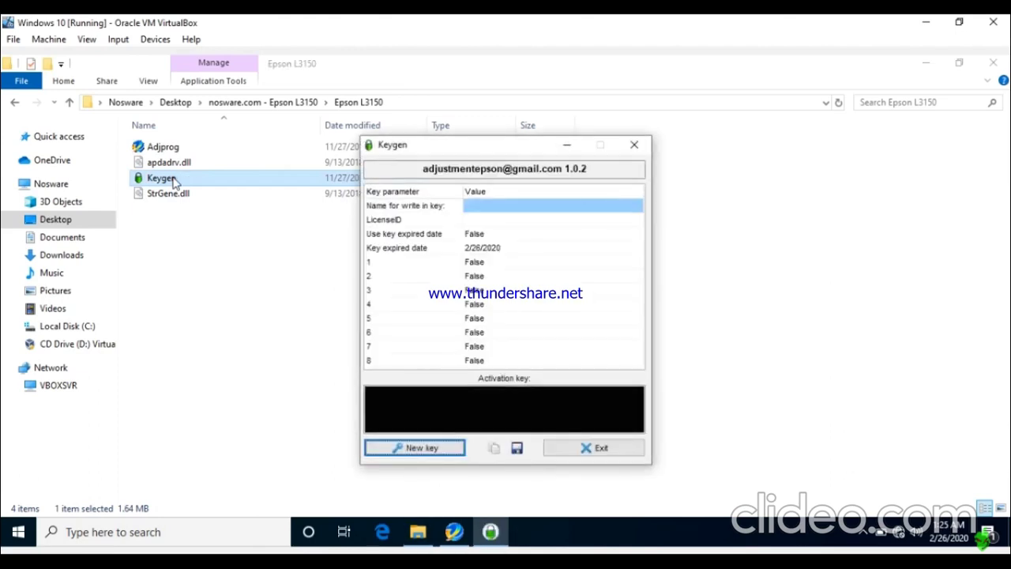
left_click(512, 207)
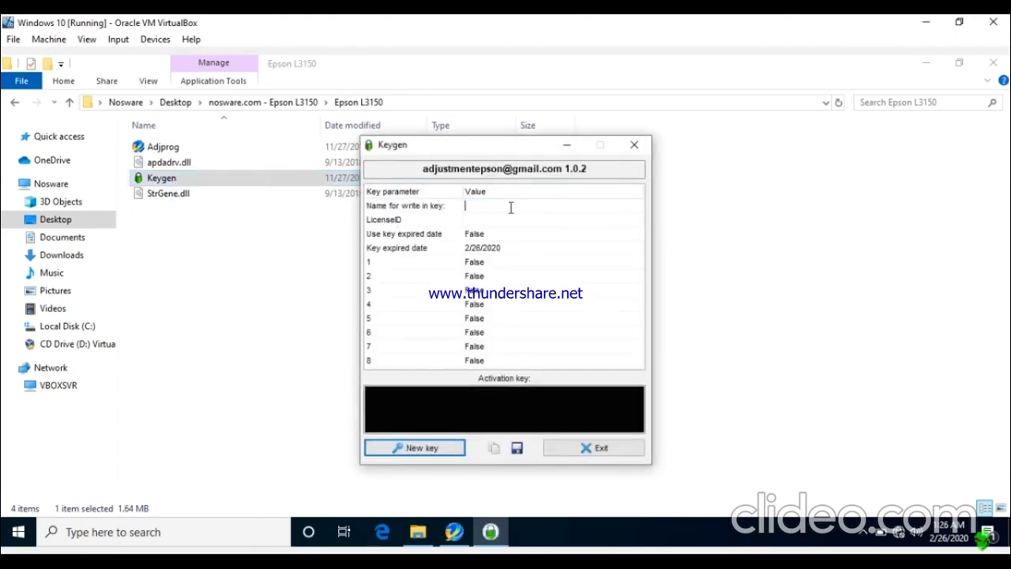
type("Nosware.com")
left_click(535, 221)
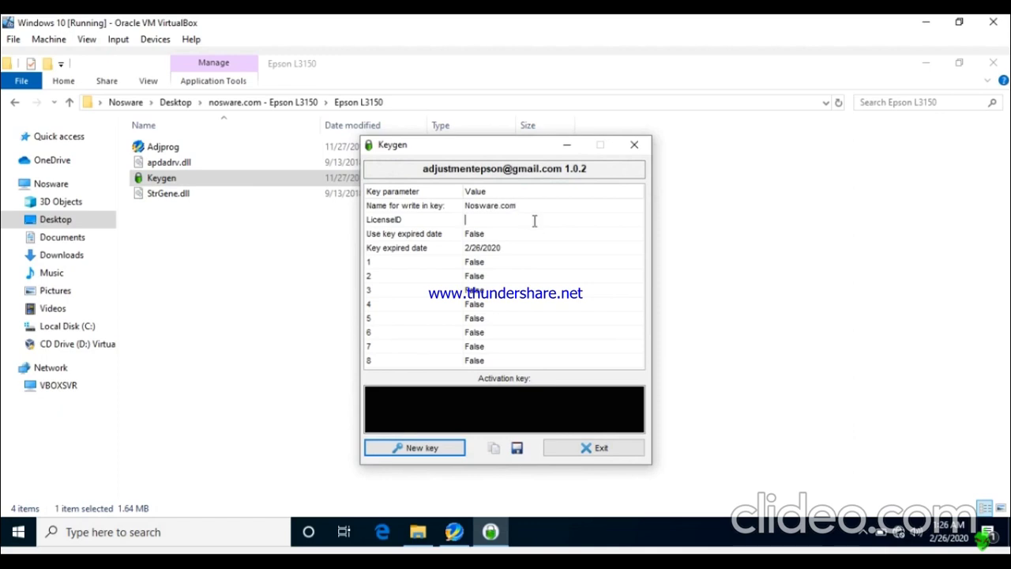
right_click(535, 222)
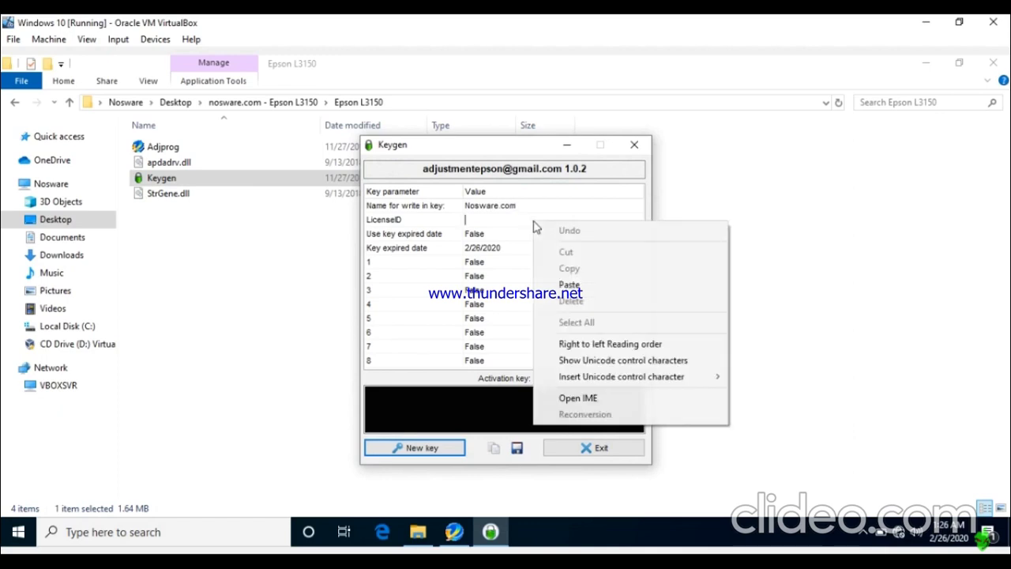
left_click(585, 286)
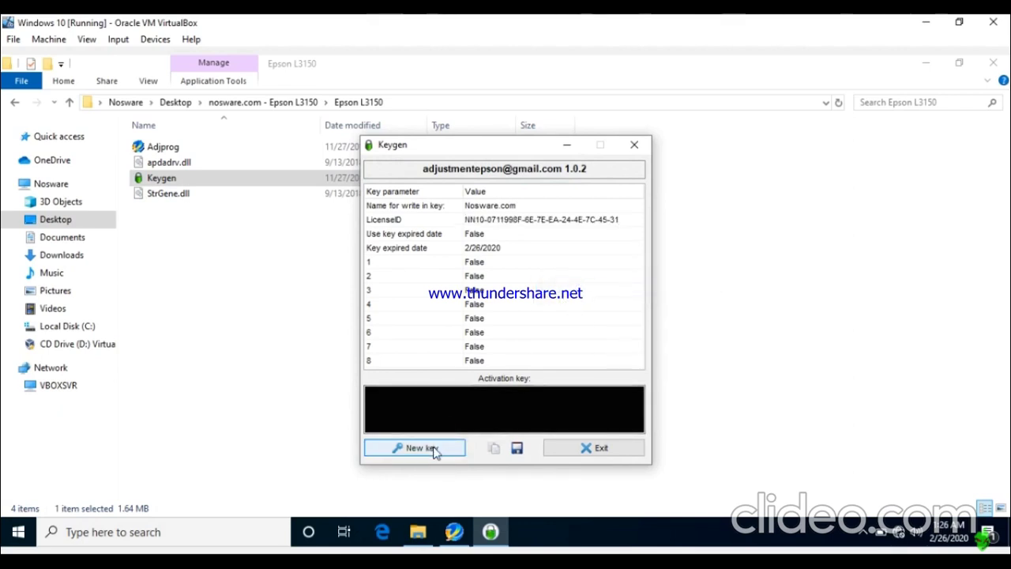
Generate a new activation key in Keygen and copy it.
left_click(433, 451)
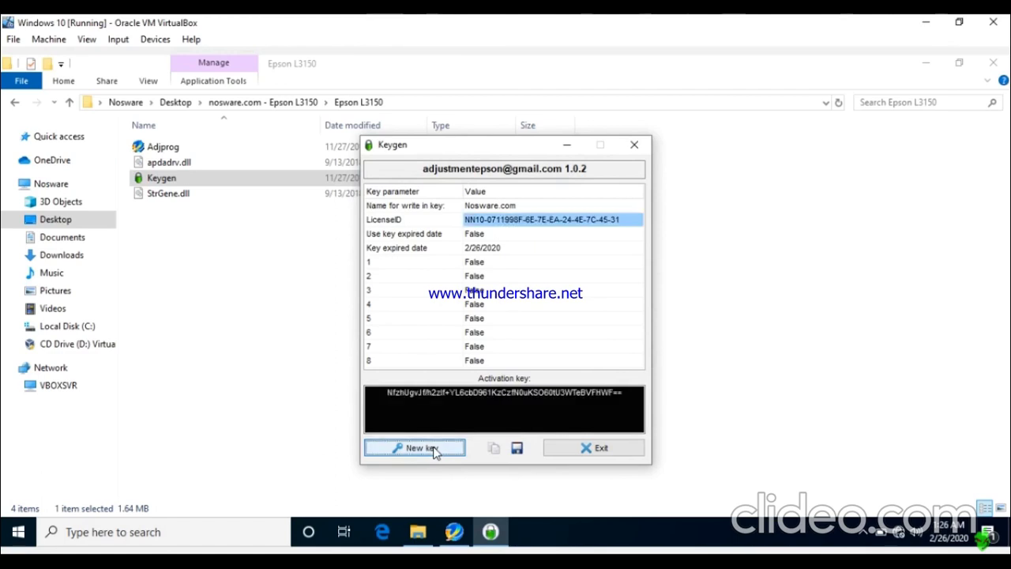
left_click_drag(631, 395, 379, 395)
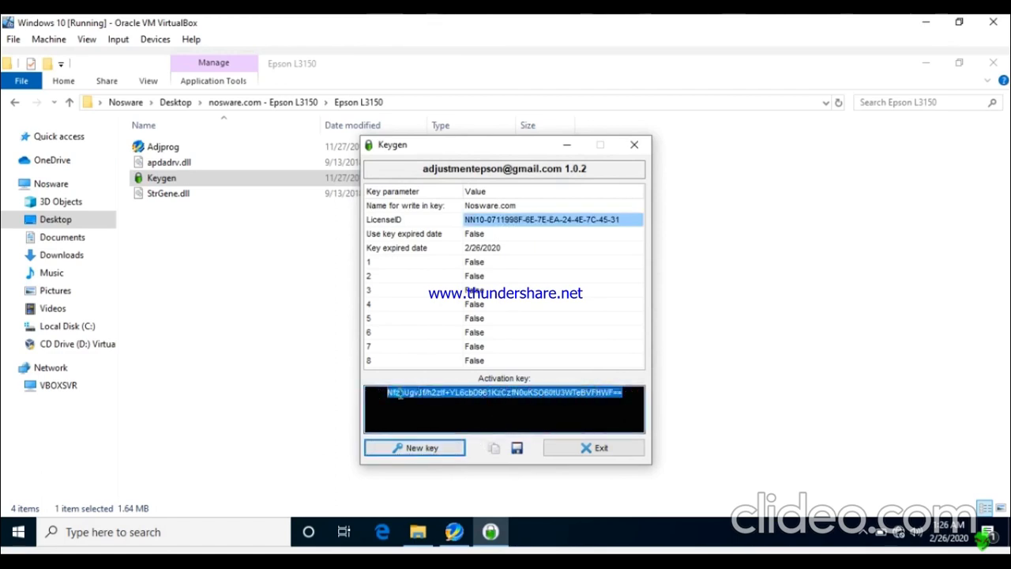
right_click(399, 396)
left_click(447, 276)
Paste the activation key into Adjprog's registration window, confirm the registration, and close Keygen.
mouse_move(462, 535)
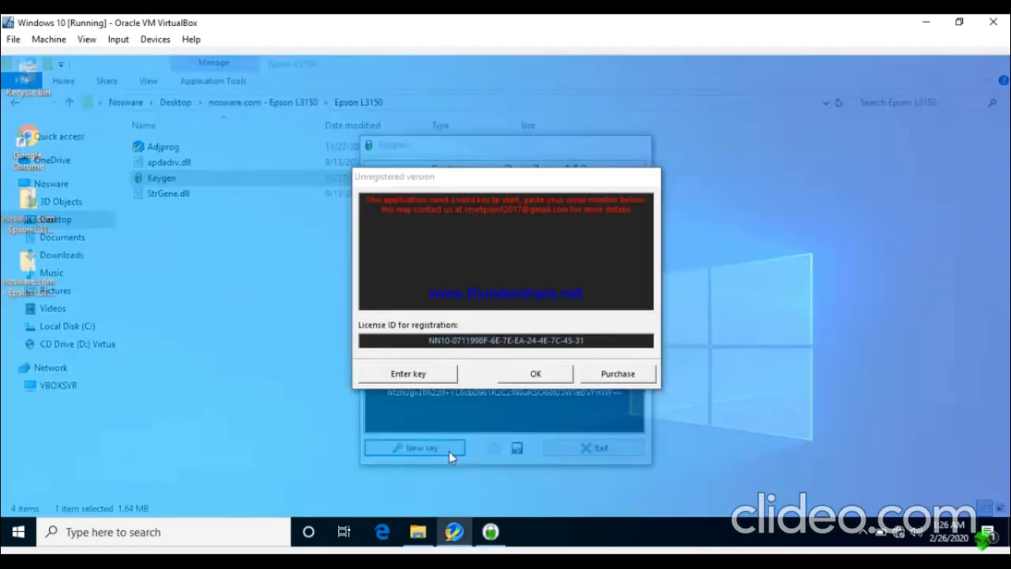
left_click(449, 452)
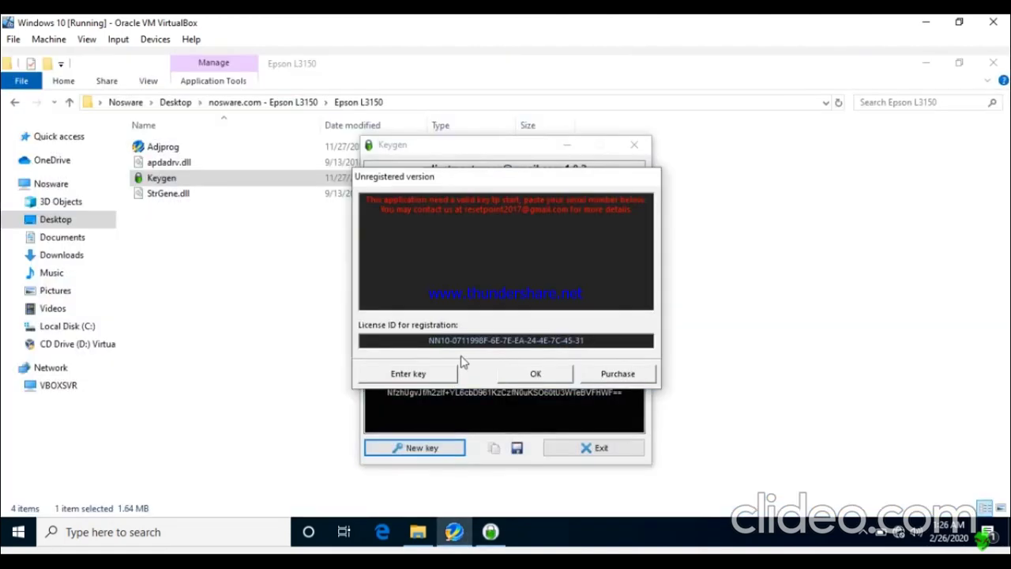
left_click(424, 376)
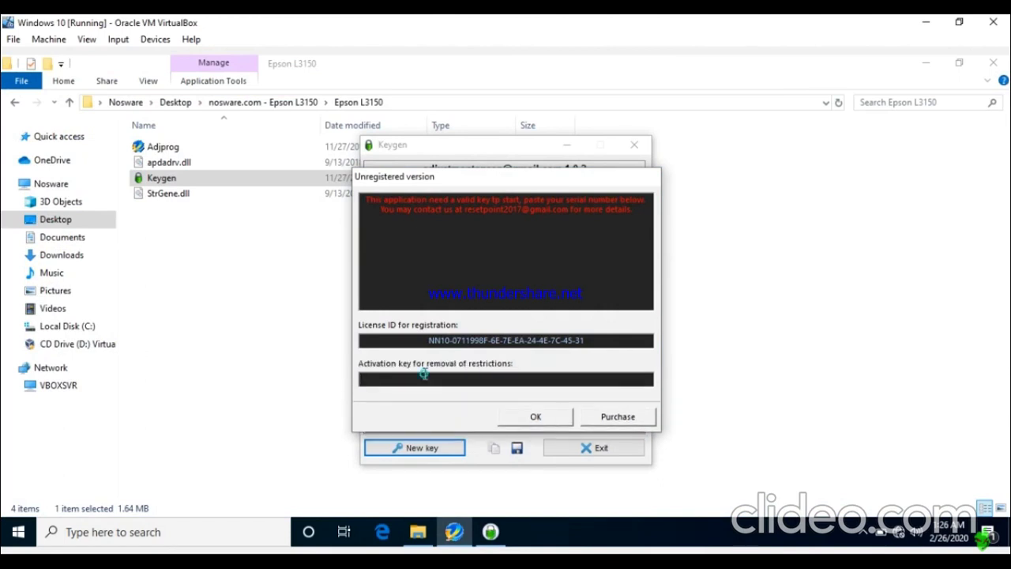
right_click(425, 375)
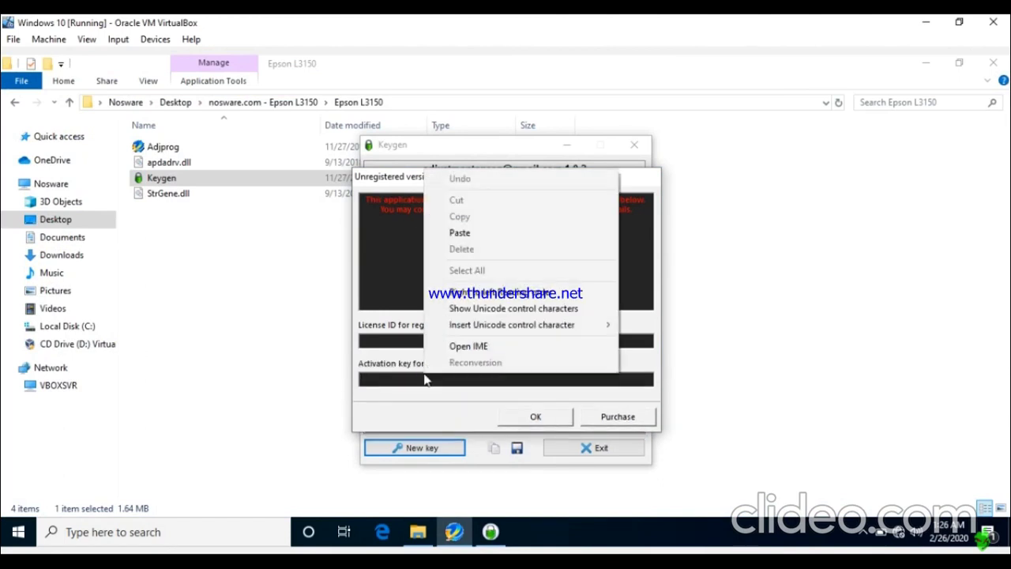
left_click(477, 234)
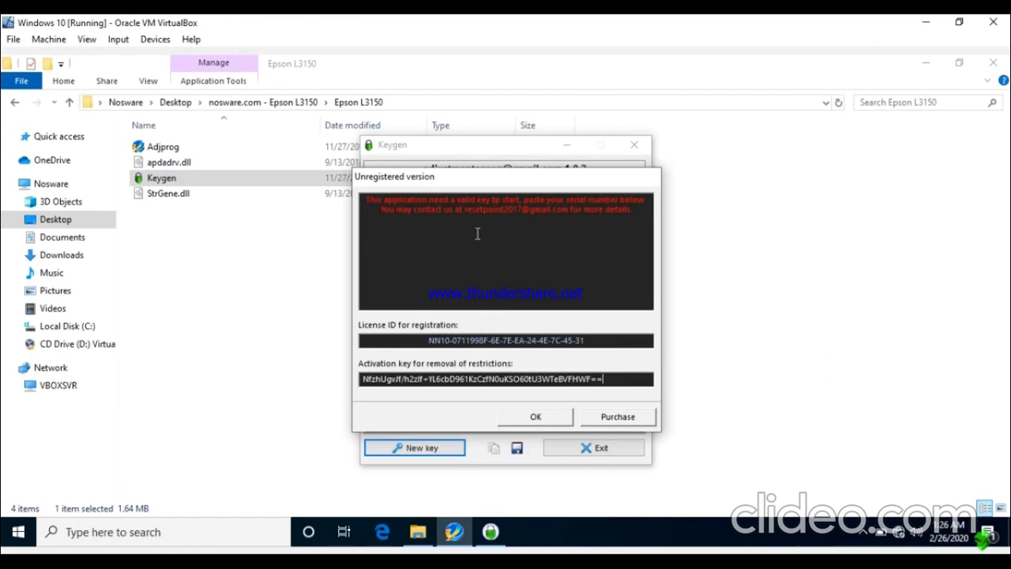
left_click(524, 418)
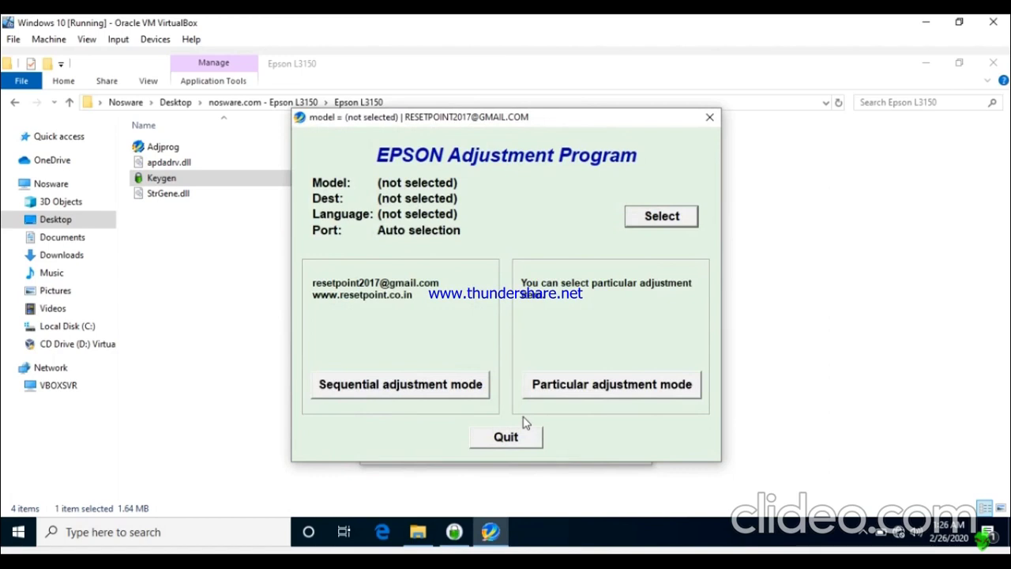
left_click(454, 532)
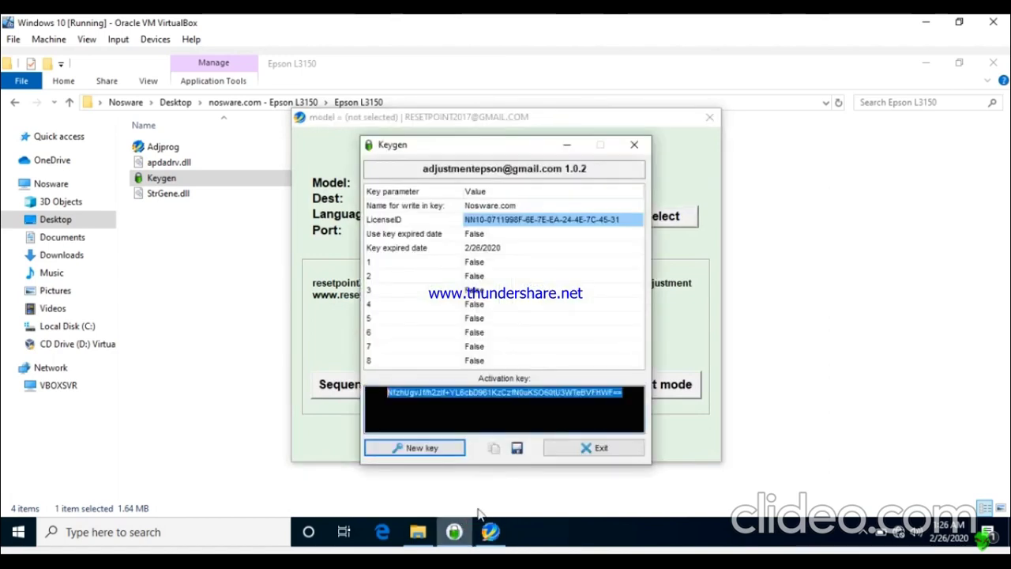
left_click(636, 145)
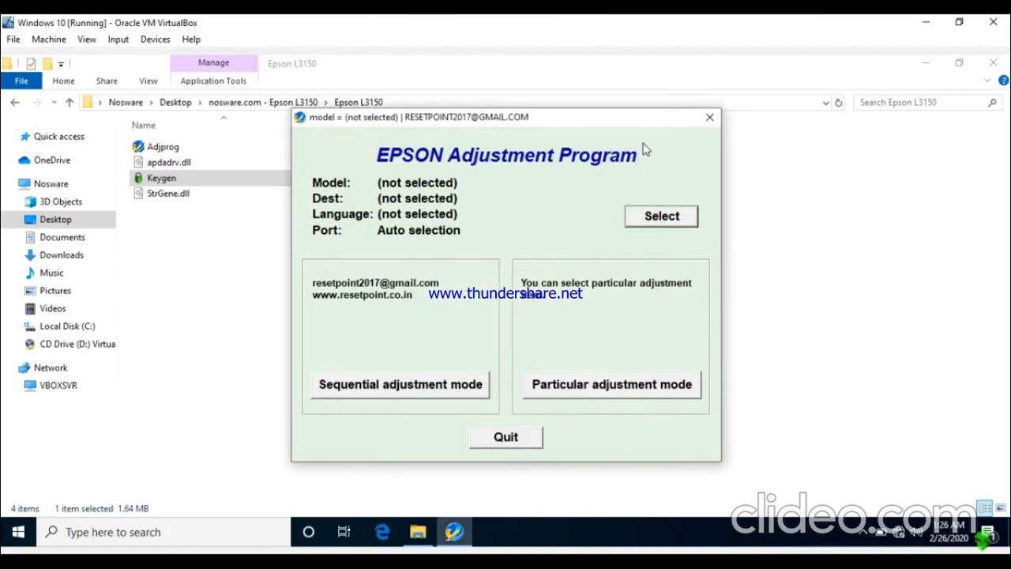
Set the printer model to L3150 in the Adjustment Program, keeping the port on Auto selection, and confirm.
left_click(656, 217)
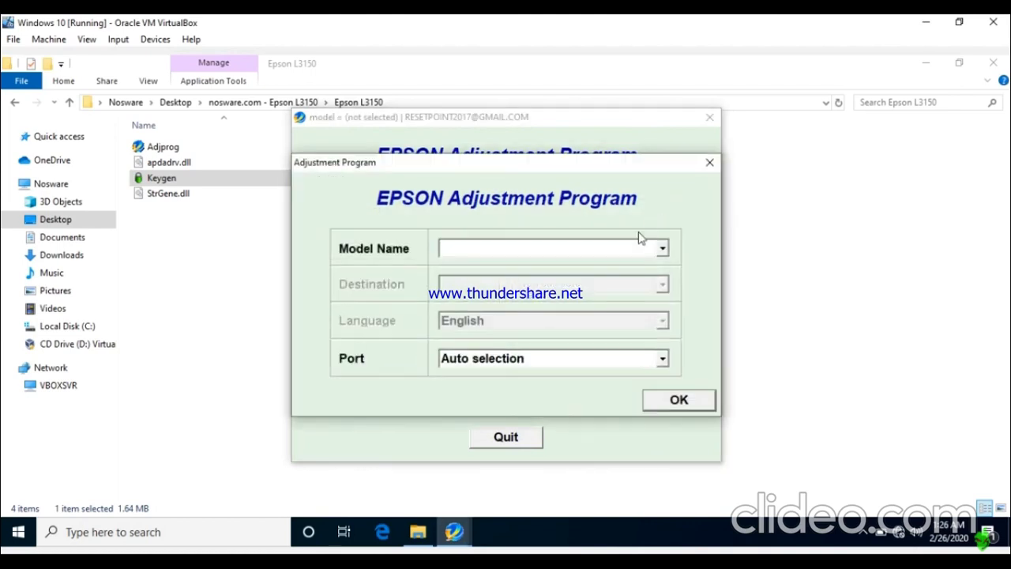
left_click(635, 251)
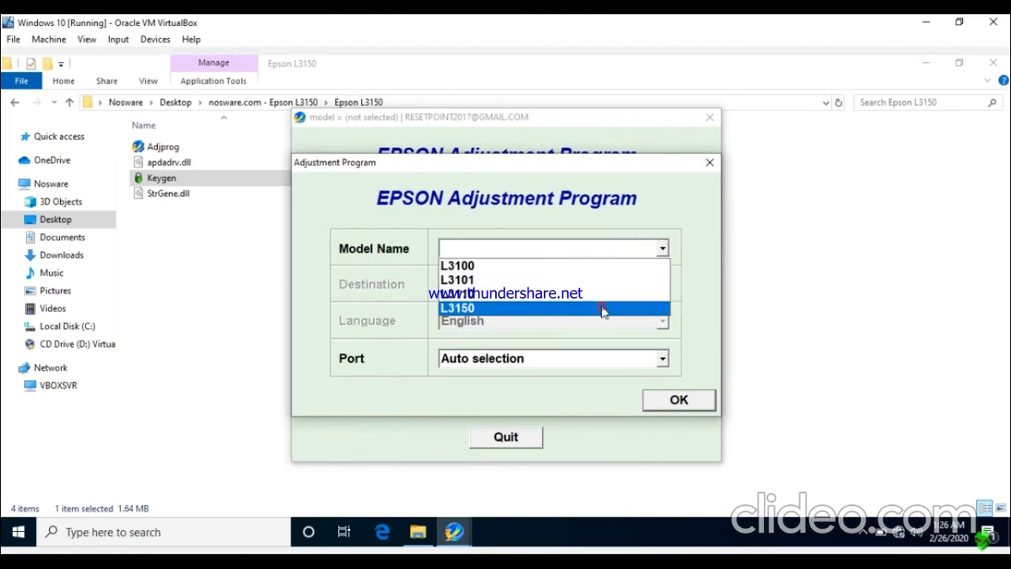
left_click(604, 308)
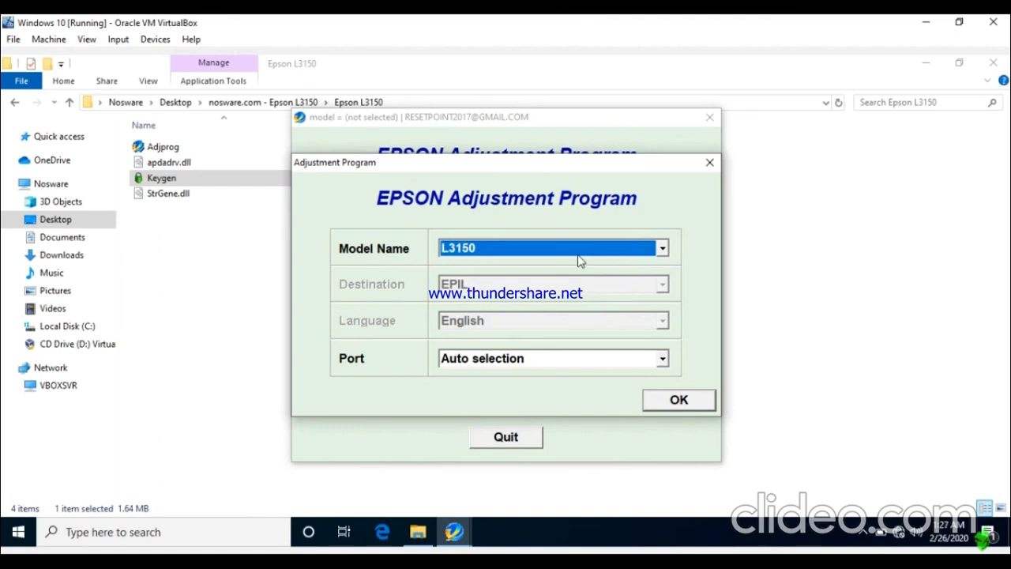
left_click(674, 401)
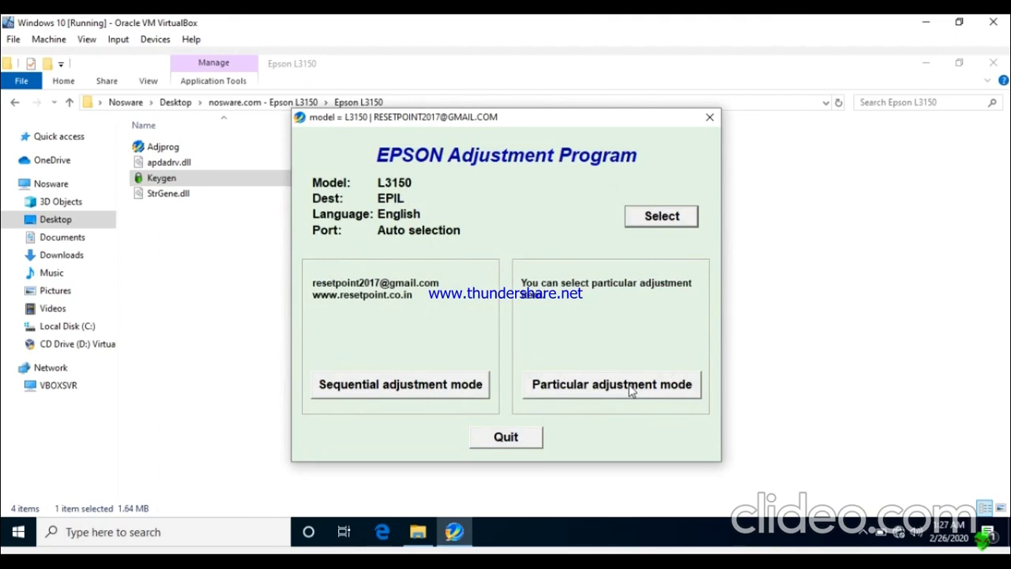
Enter Particular adjustment mode and open the Waste ink pad counter maintenance item.
left_click(631, 388)
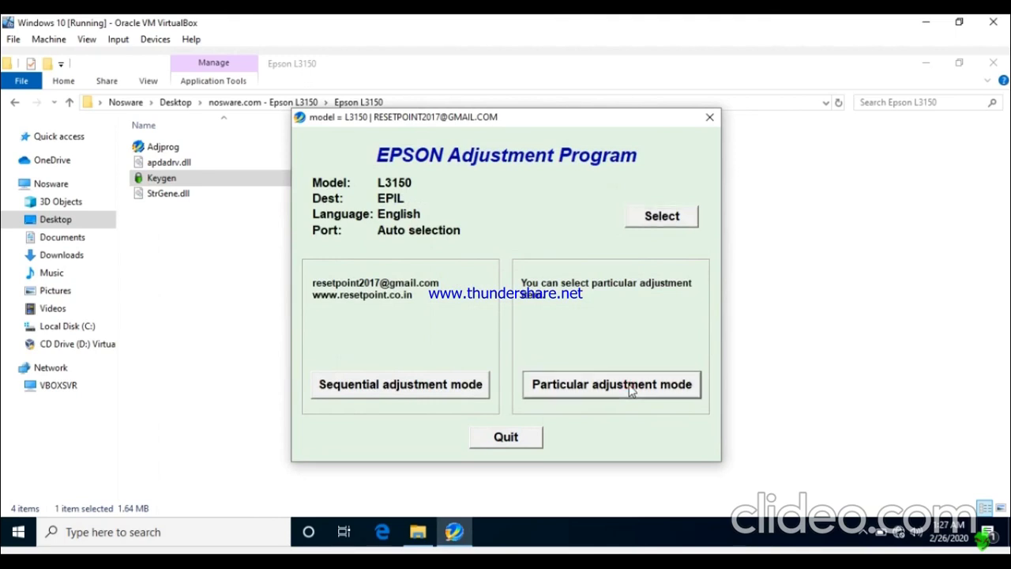
scroll(631, 390, "down", 2)
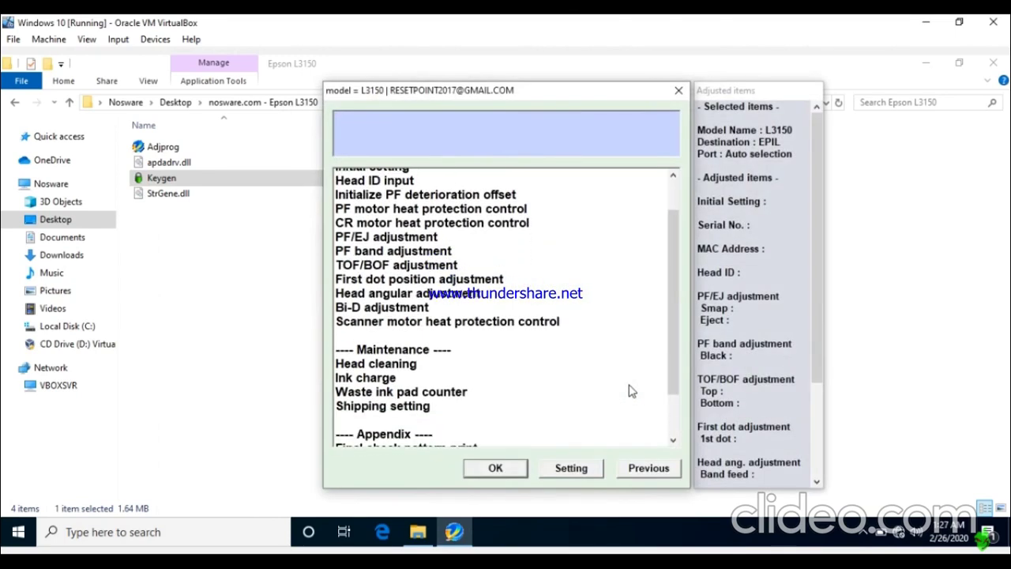
left_click(437, 346)
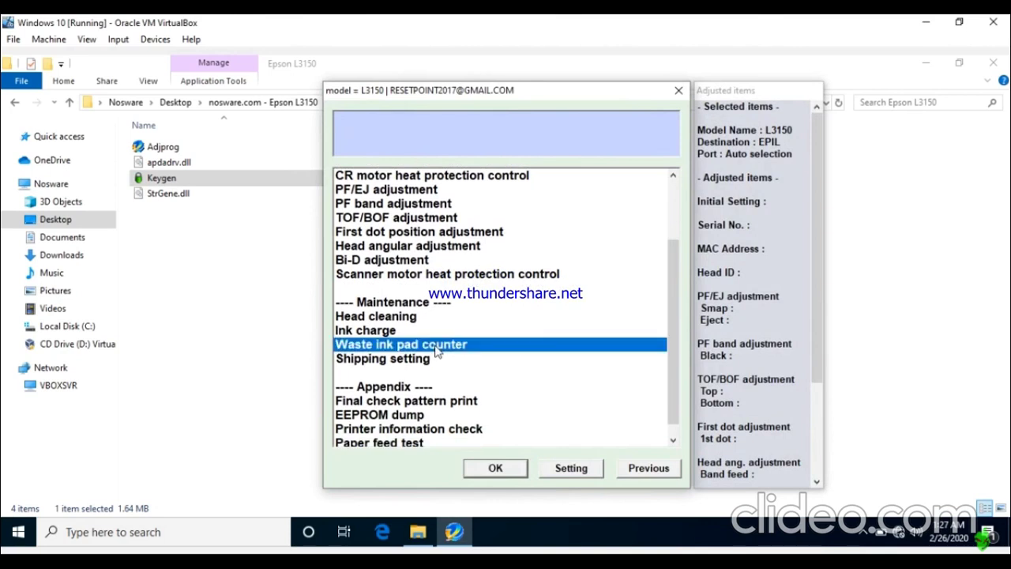
left_click(496, 469)
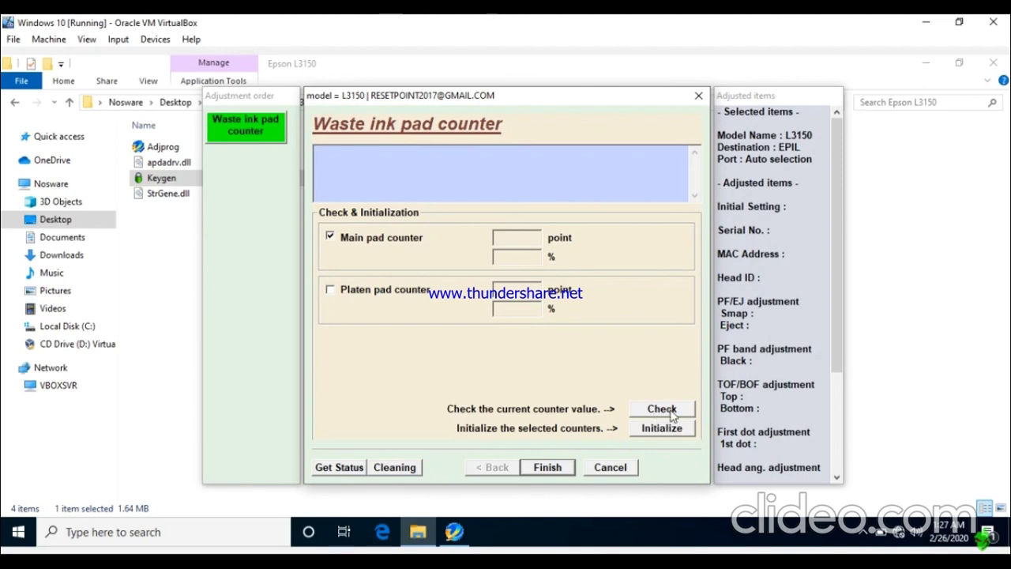
Finish the waste ink pad counter procedure, then close the Adjustment Program and the Epson L3150 folder.
left_click(547, 468)
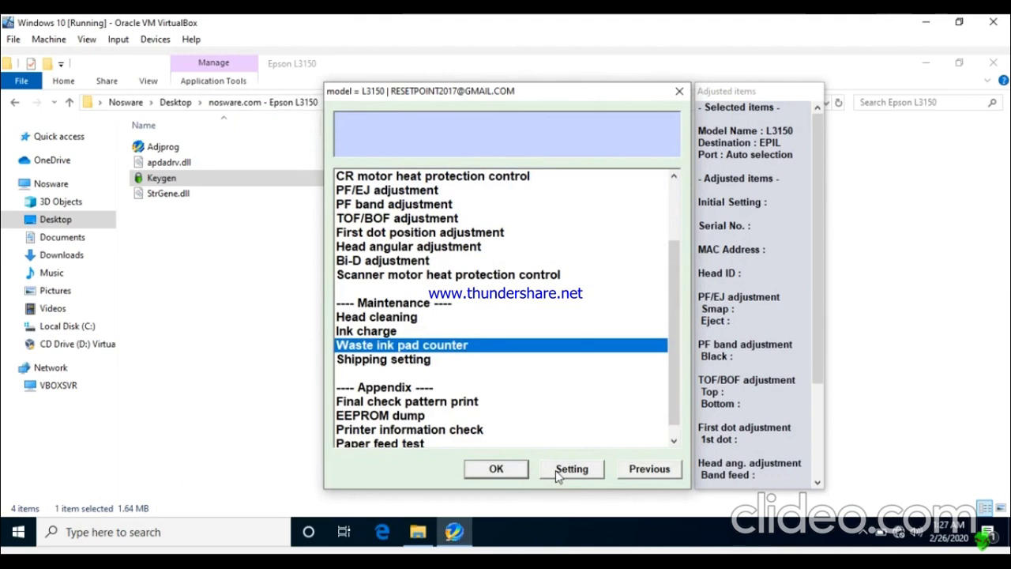
left_click(679, 91)
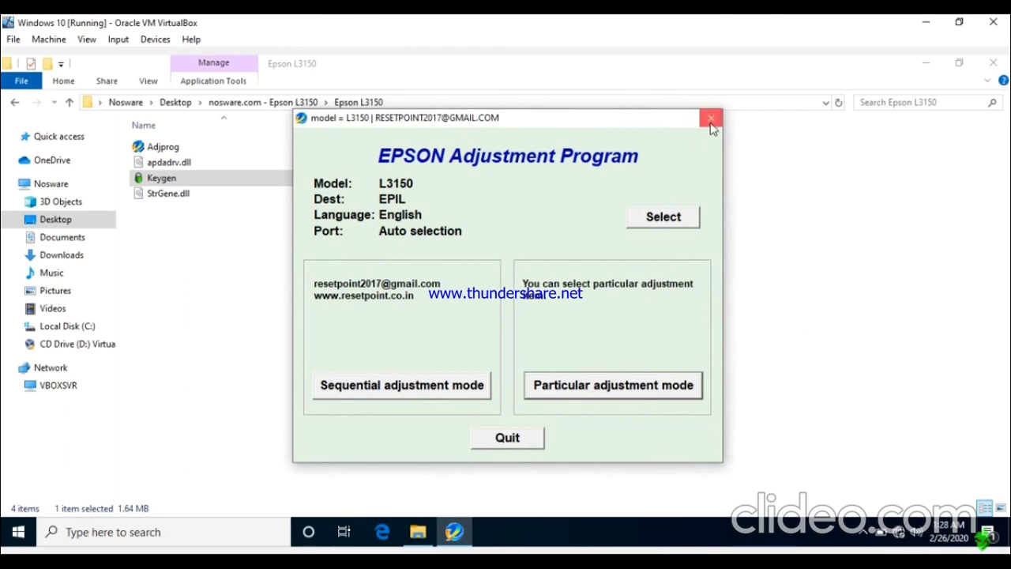
left_click(711, 118)
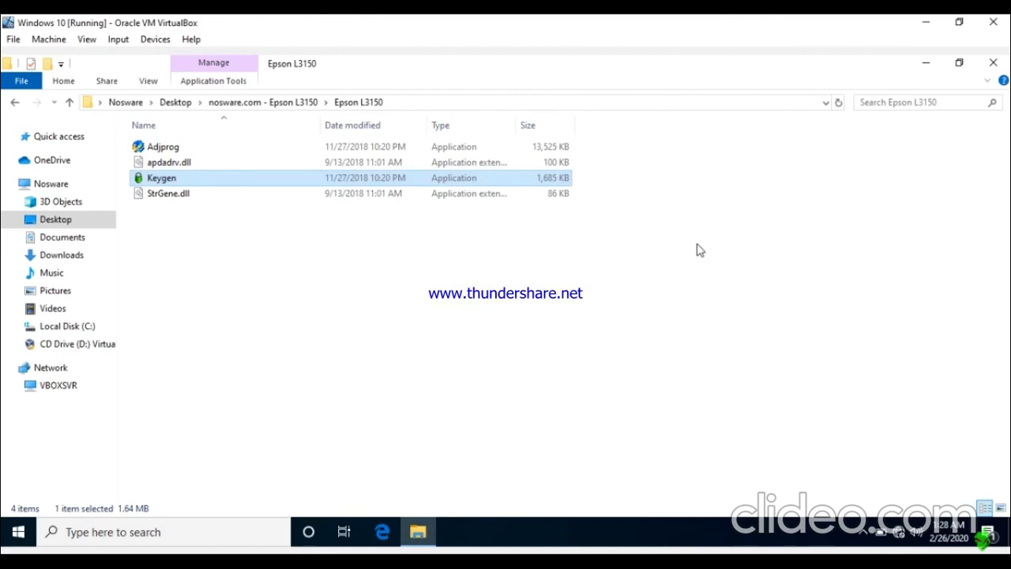
left_click(993, 63)
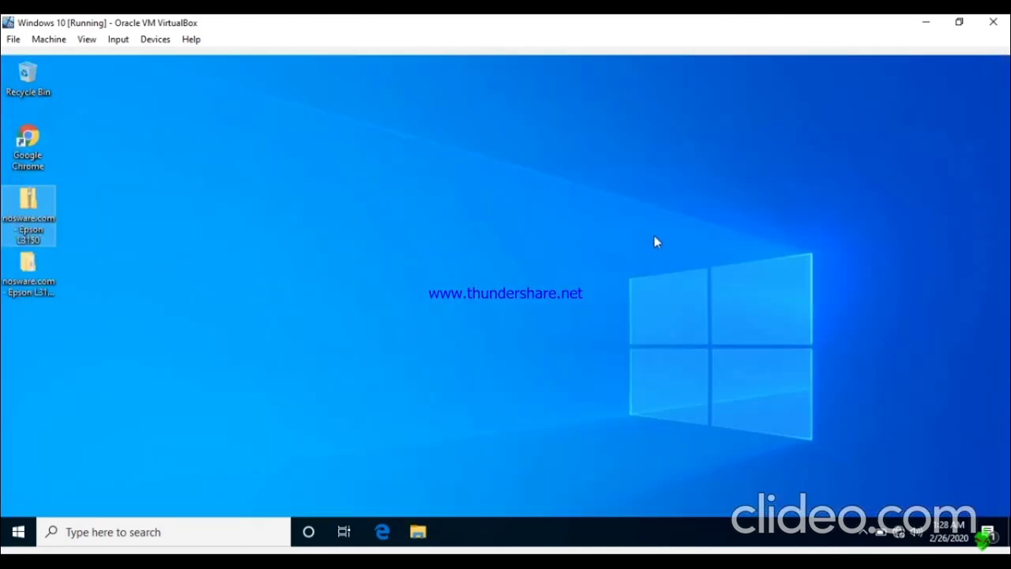